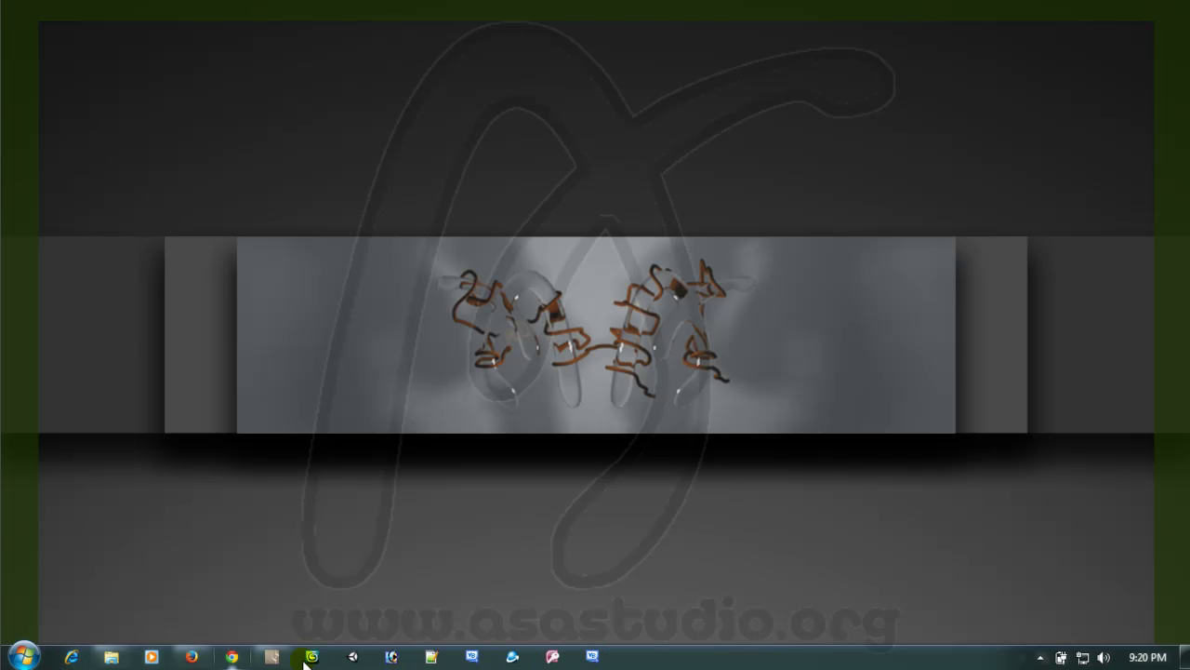
Step: Open Notepad++ and close its empty window again
click(433, 658)
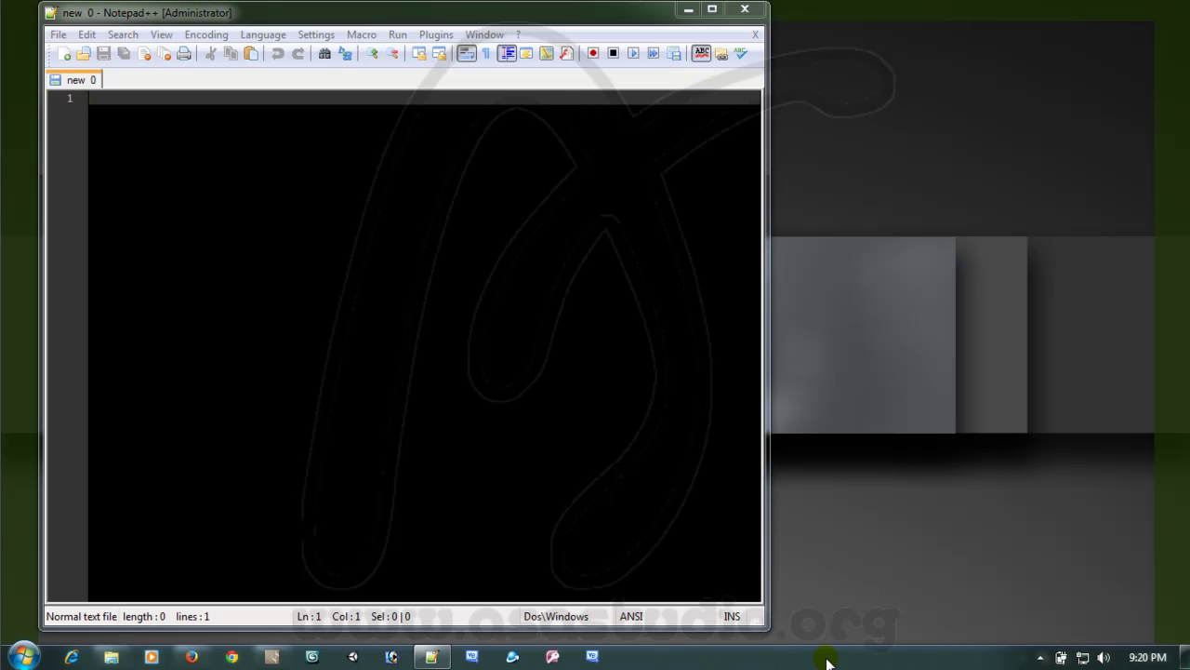
click(745, 10)
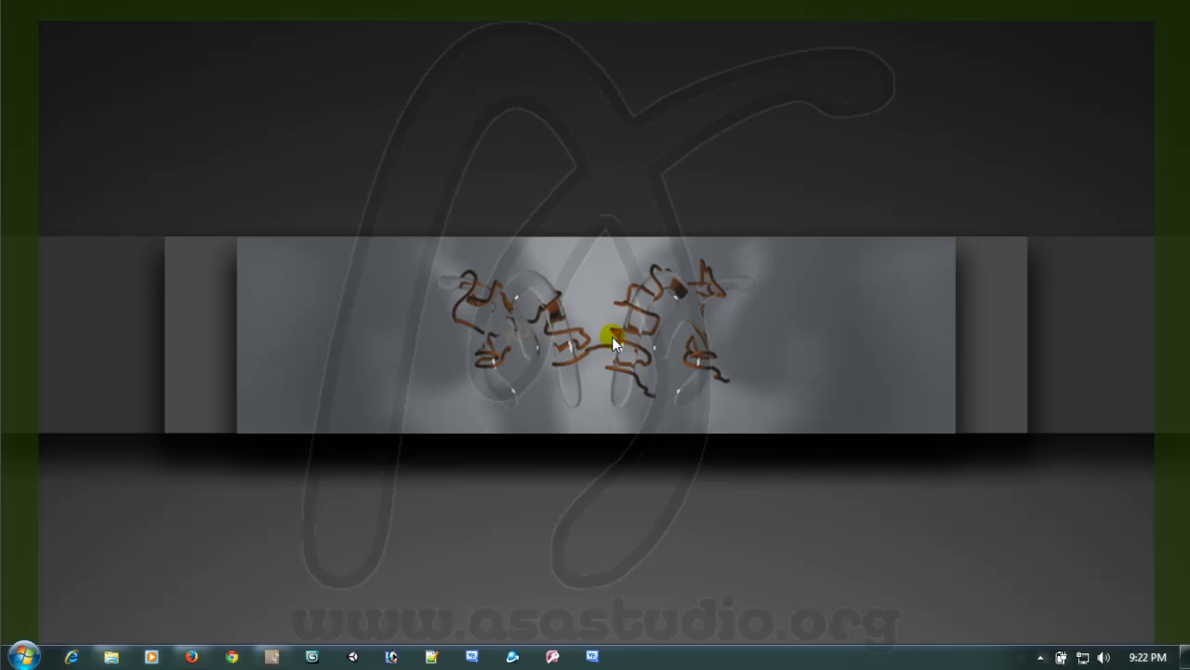
Step: Show the desktop icons, hide them again, and minimize the Camtasia Recorder window
right_click(422, 197)
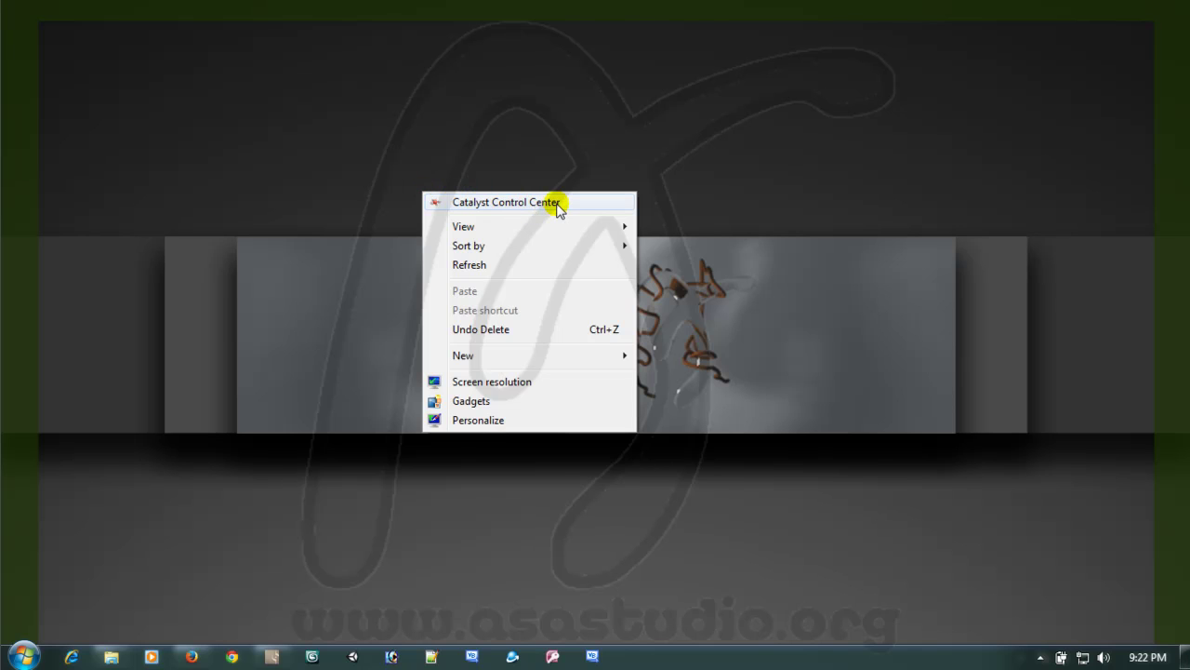
mouse_move(523, 229)
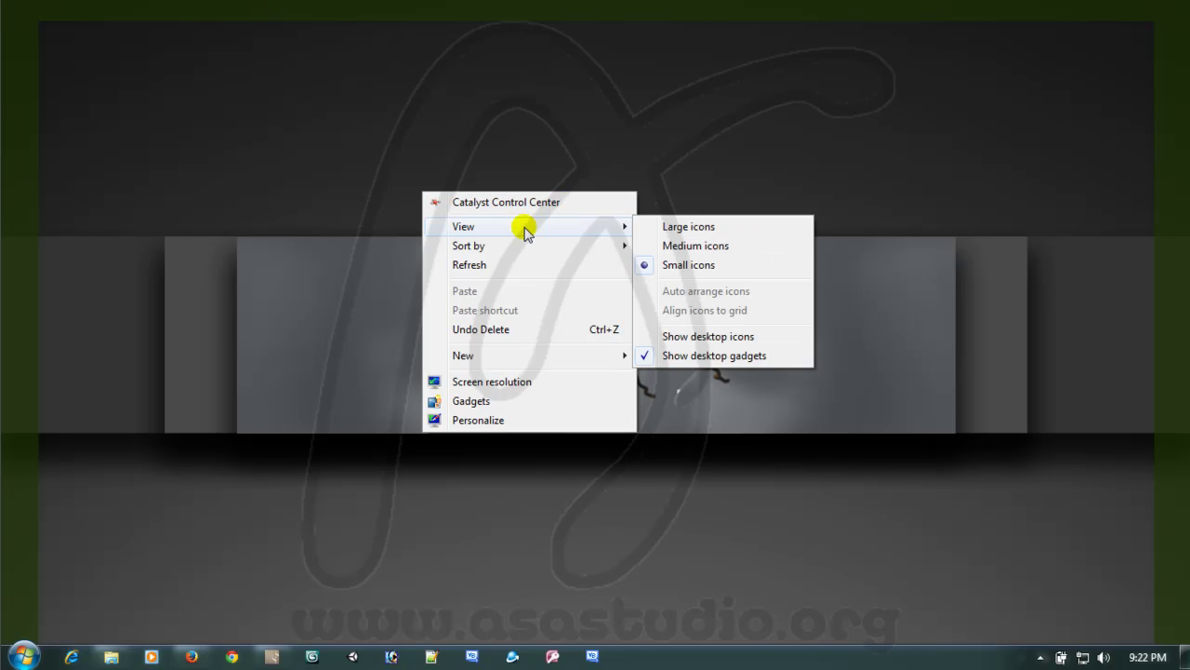
click(714, 337)
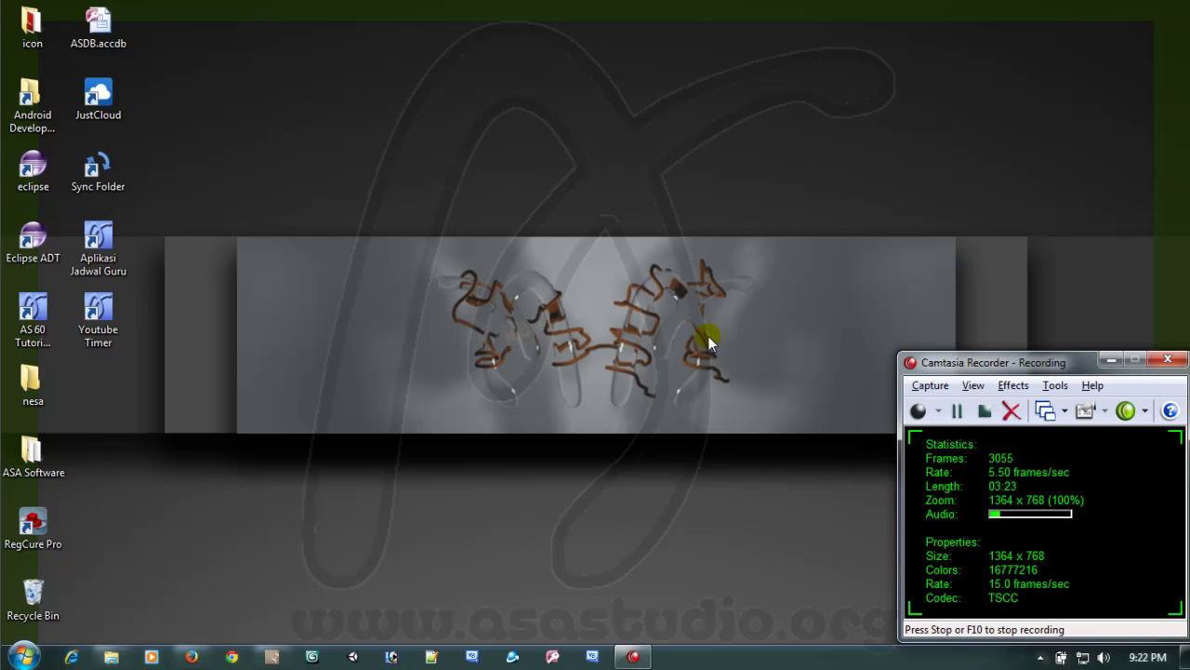
right_click(541, 156)
mouse_move(594, 196)
click(827, 299)
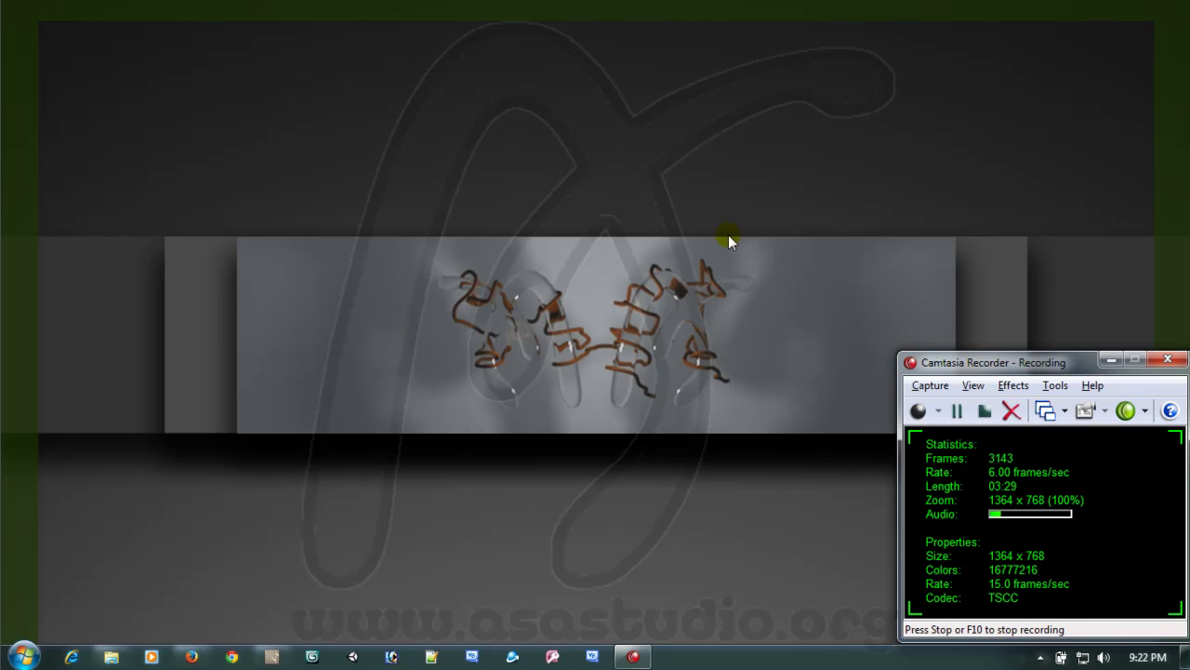
click(1109, 359)
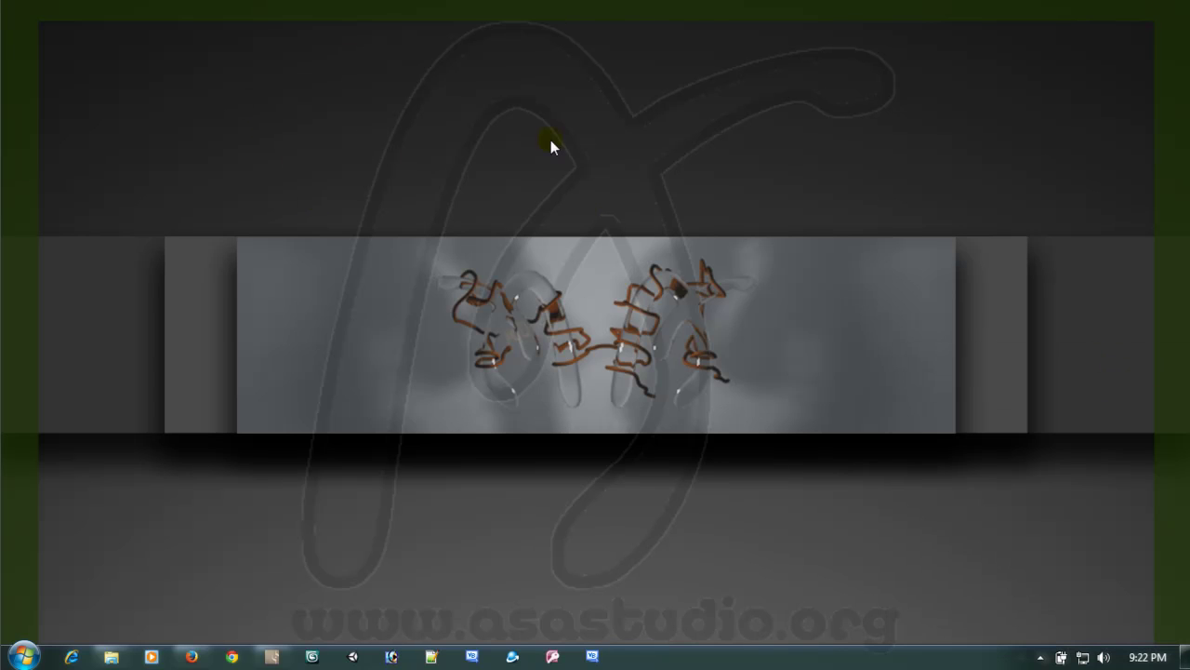
Step: Look over the desktop's sorting and icon size options and turn on the display of desktop icons
right_click(382, 152)
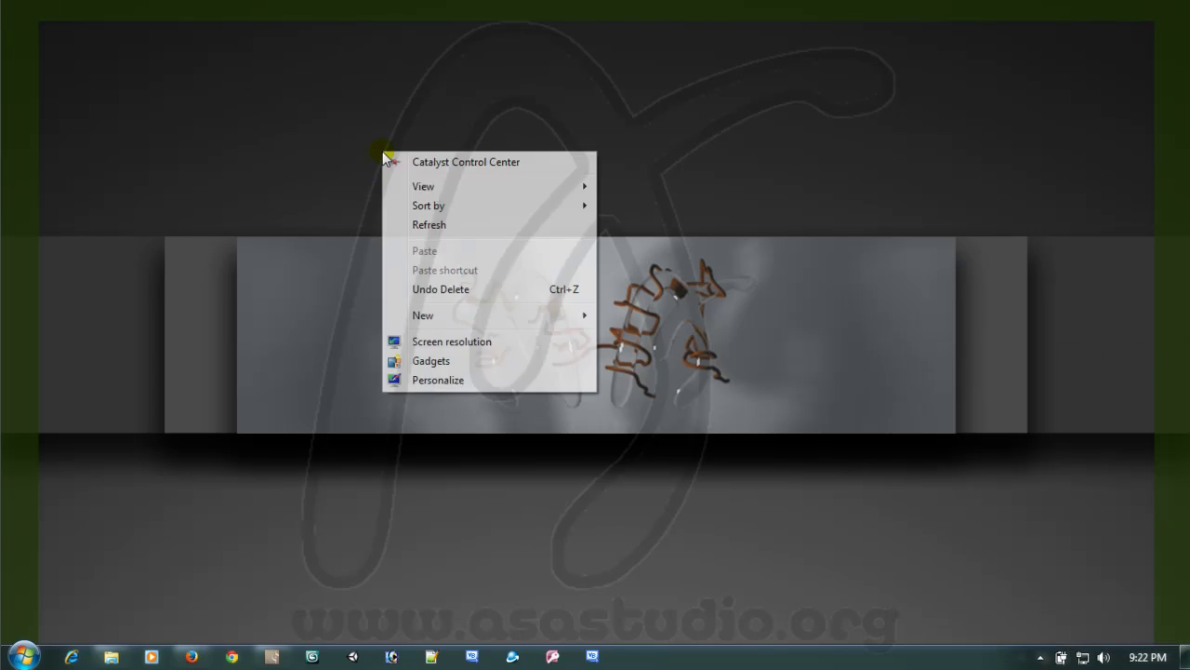
mouse_move(443, 207)
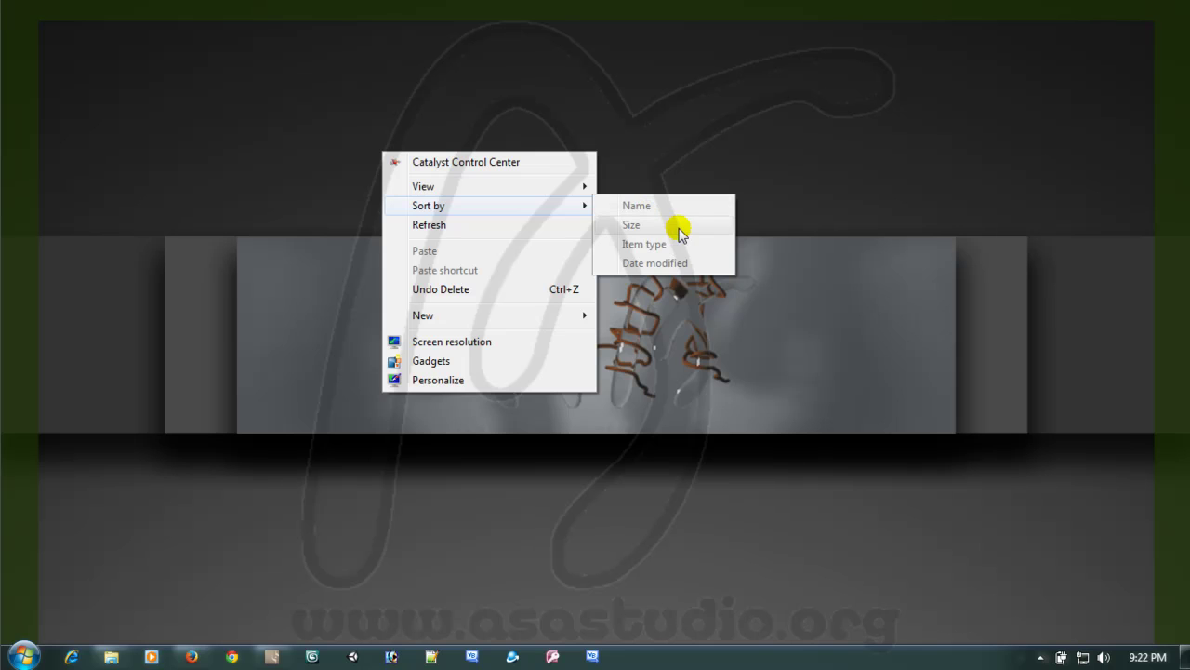
mouse_move(475, 188)
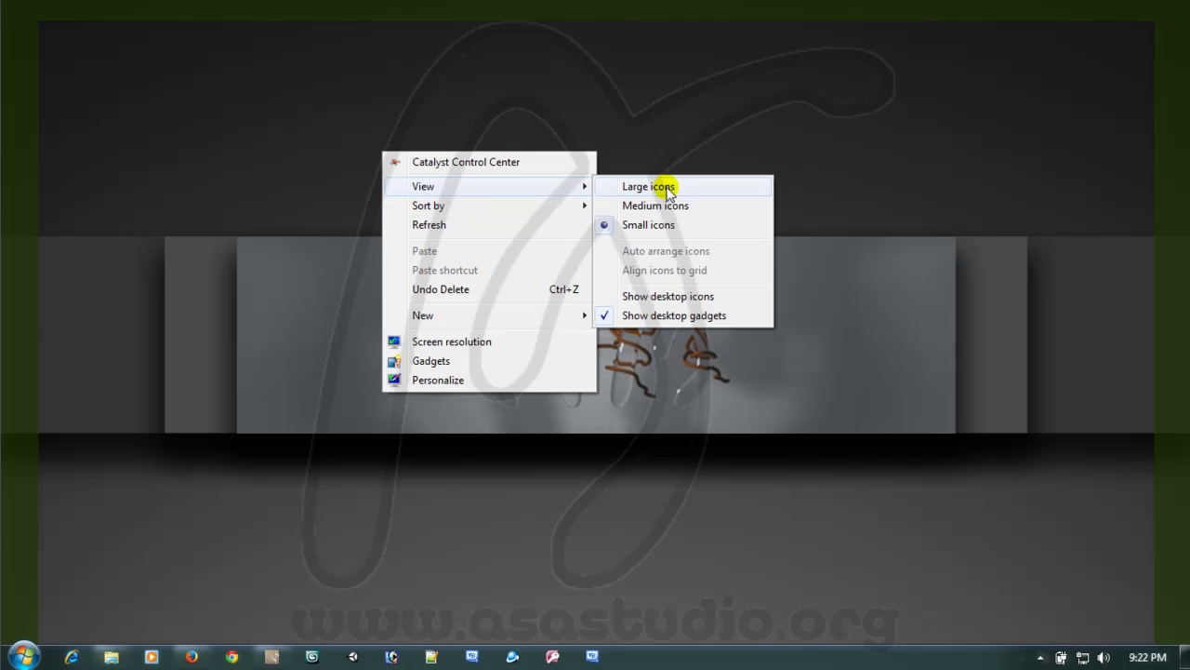
click(673, 294)
Step: Review the sorting criteria for the visible desktop icons and turn the desktop icons off
right_click(473, 139)
mouse_move(523, 197)
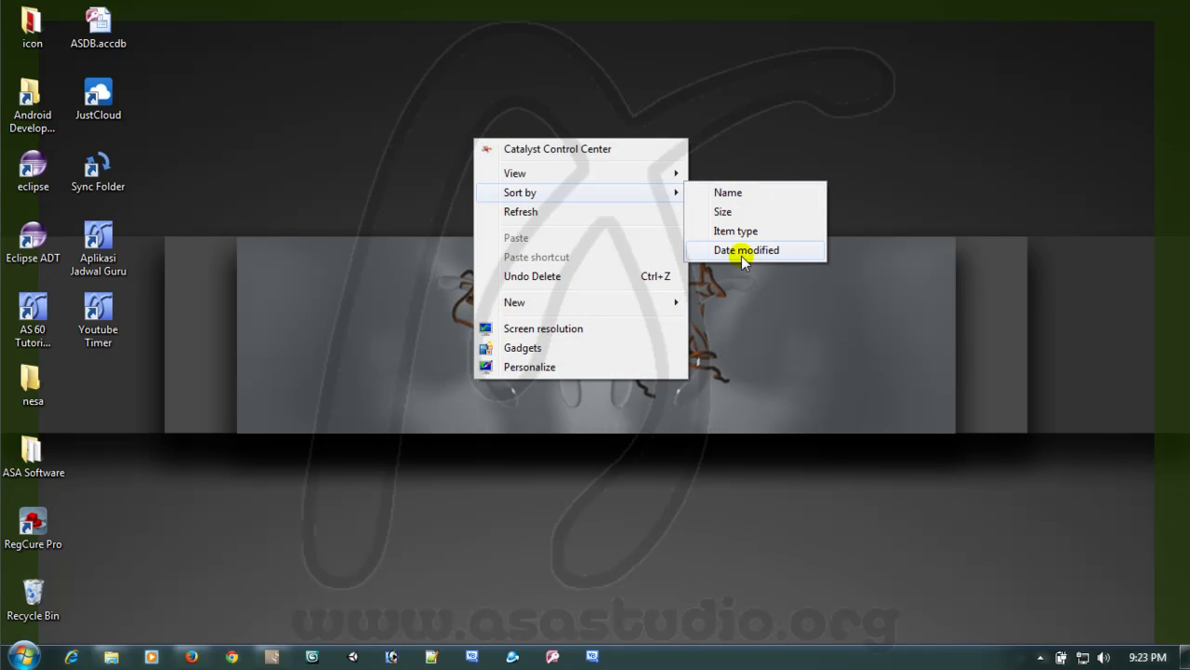
mouse_move(590, 175)
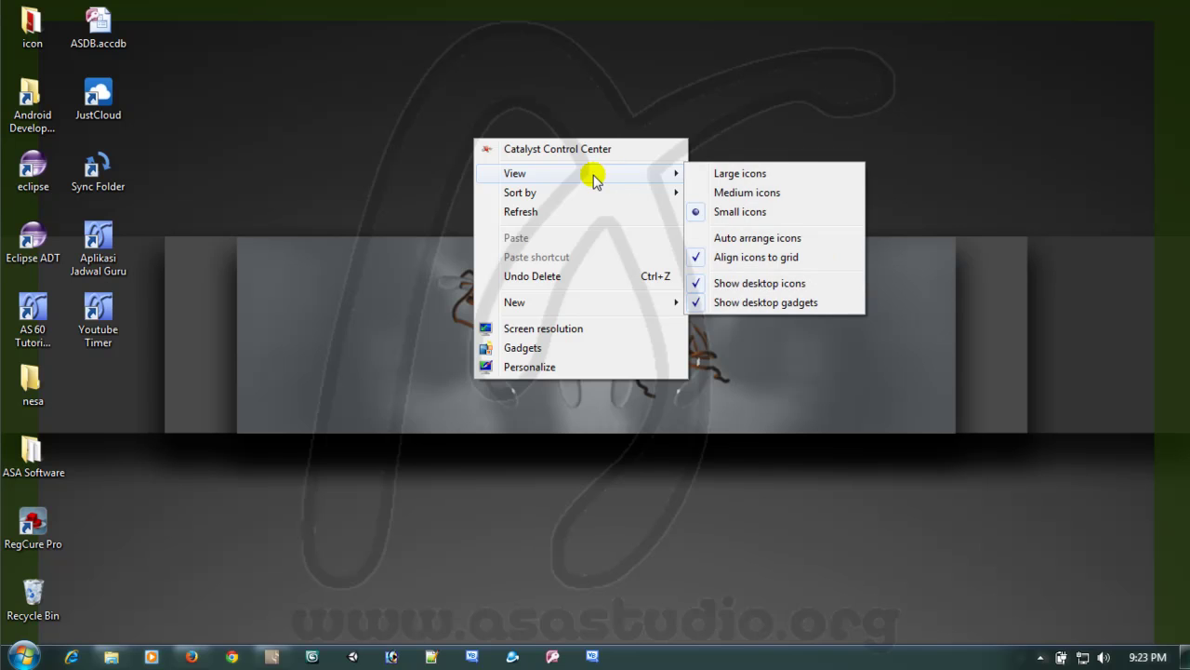
click(757, 284)
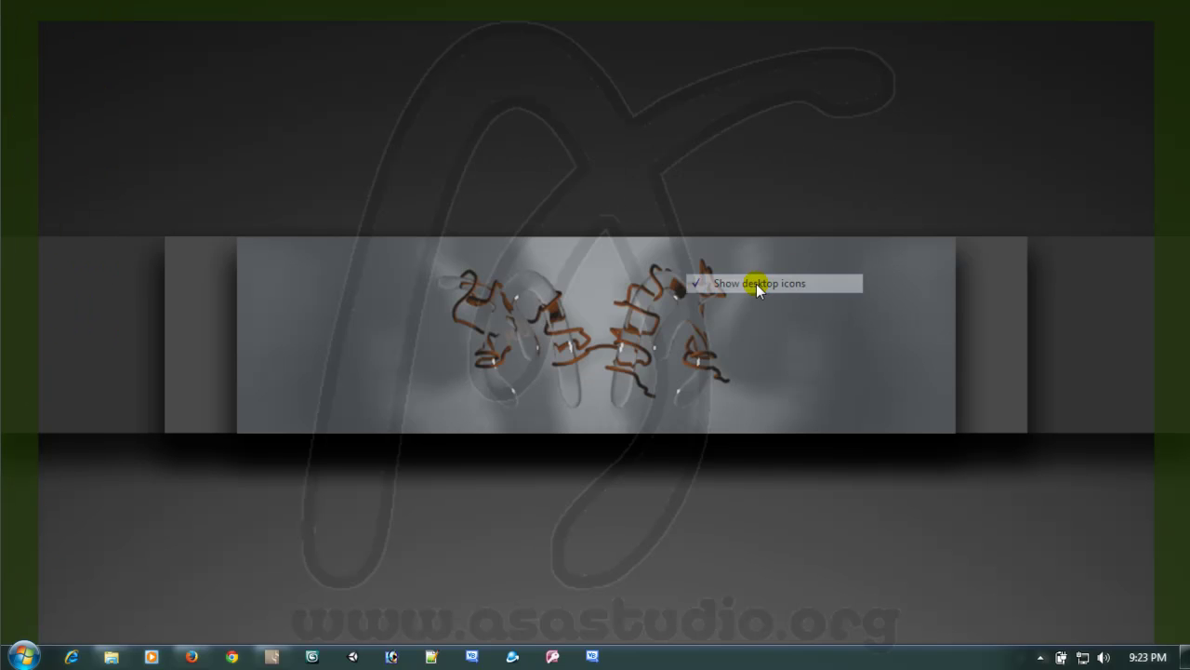
Step: Check the sorting options with the desktop icons hidden and refresh the desktop four times
right_click(558, 163)
mouse_move(604, 222)
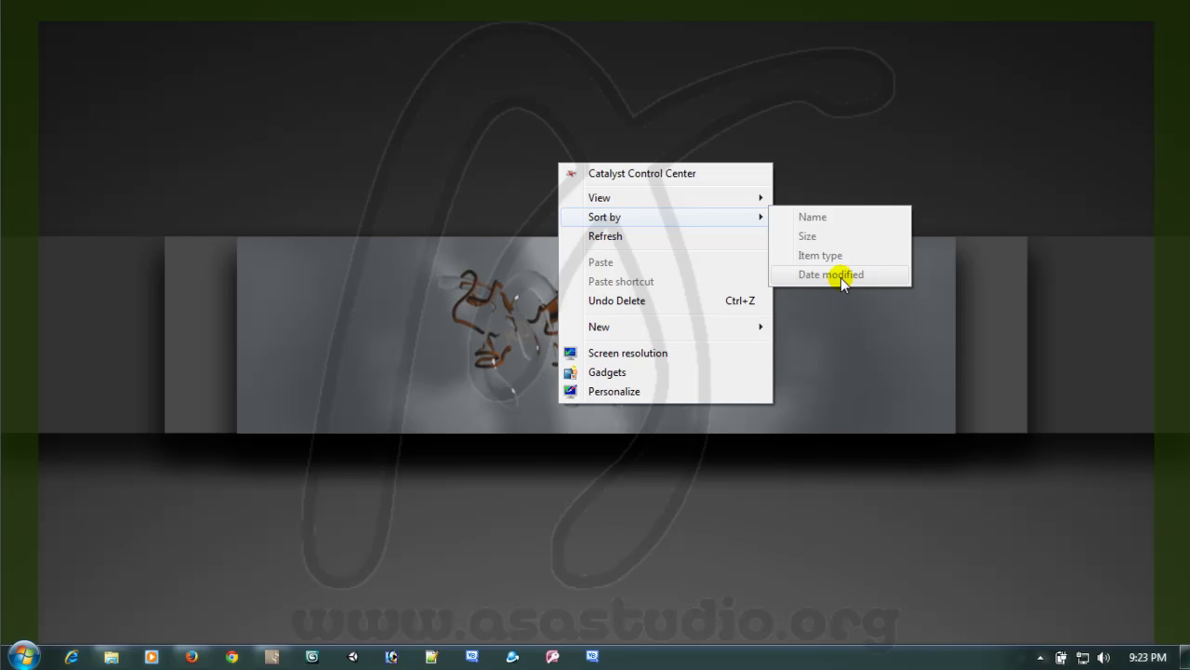
click(622, 236)
right_click(470, 110)
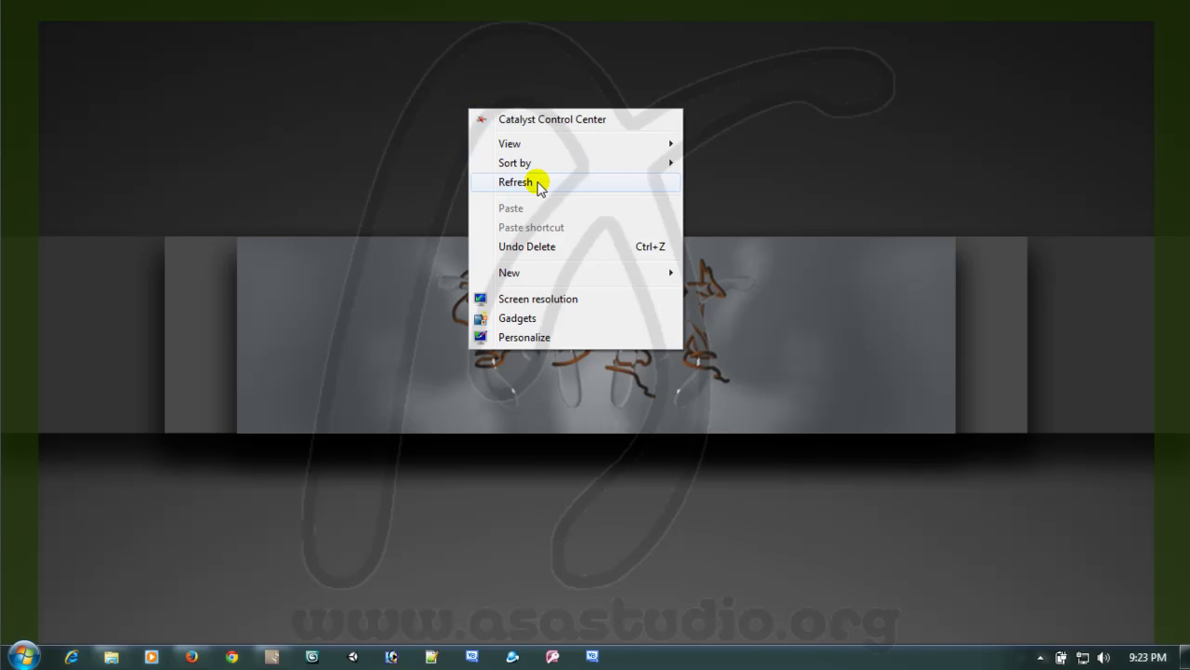
click(540, 185)
right_click(486, 122)
click(560, 198)
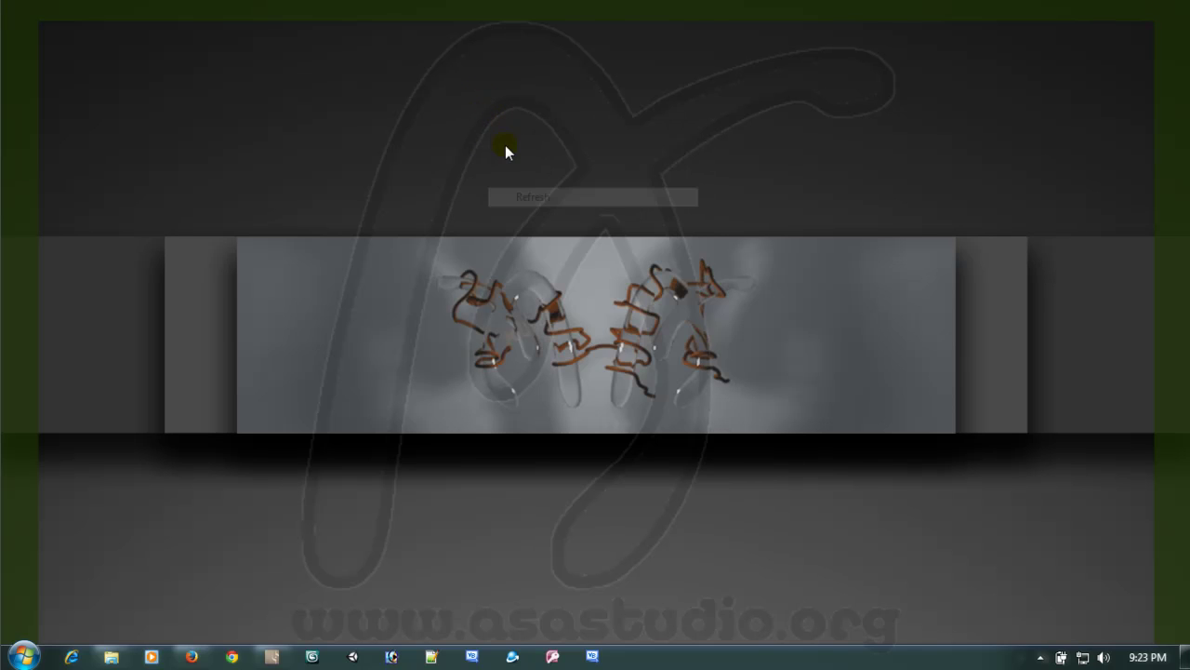
right_click(497, 140)
click(526, 208)
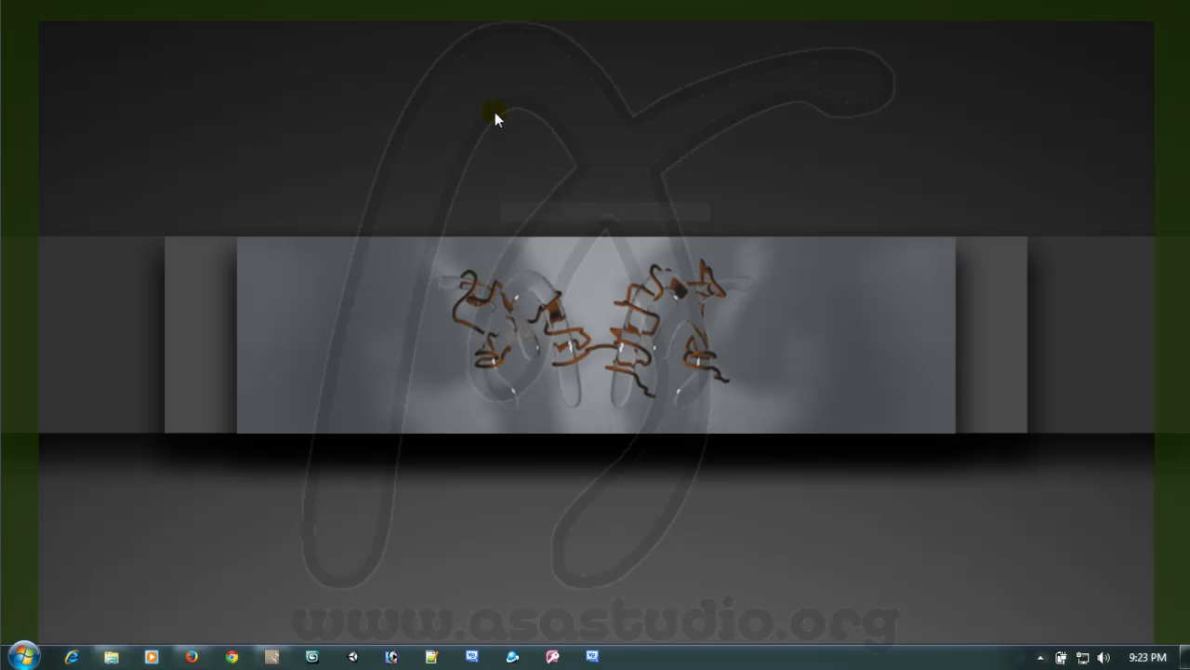
Step: Examine the desktop's paste and undo commands and the item types offered for creating something new
right_click(495, 111)
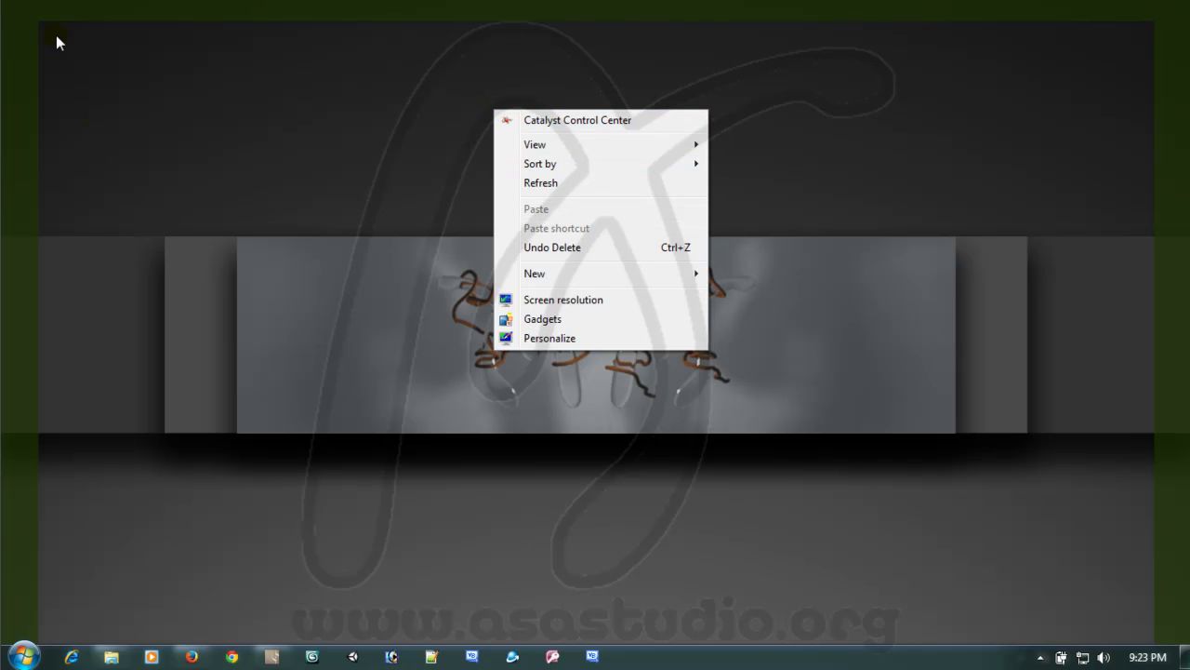
click(138, 98)
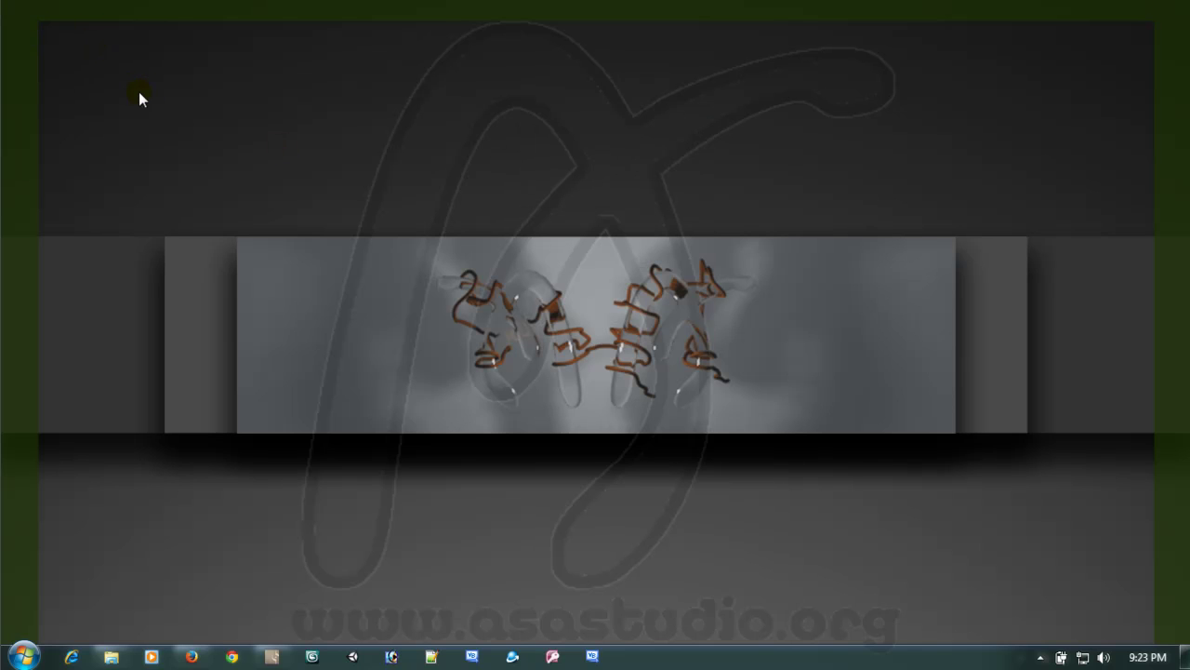
right_click(139, 97)
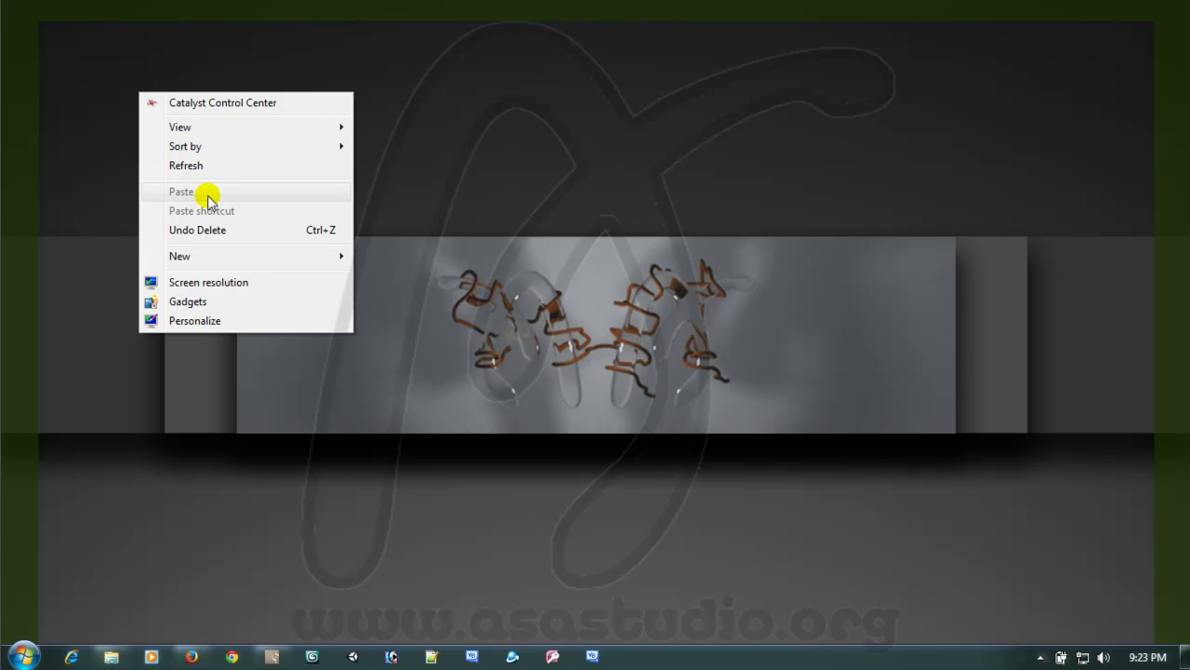
right_click(551, 134)
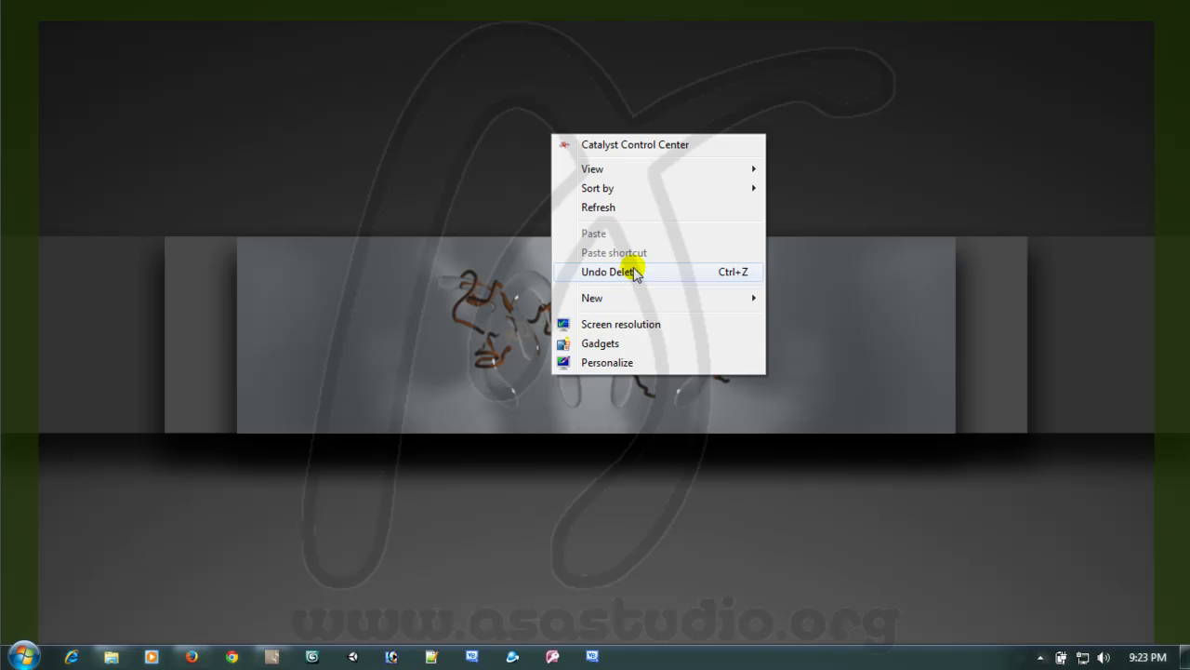
mouse_move(638, 302)
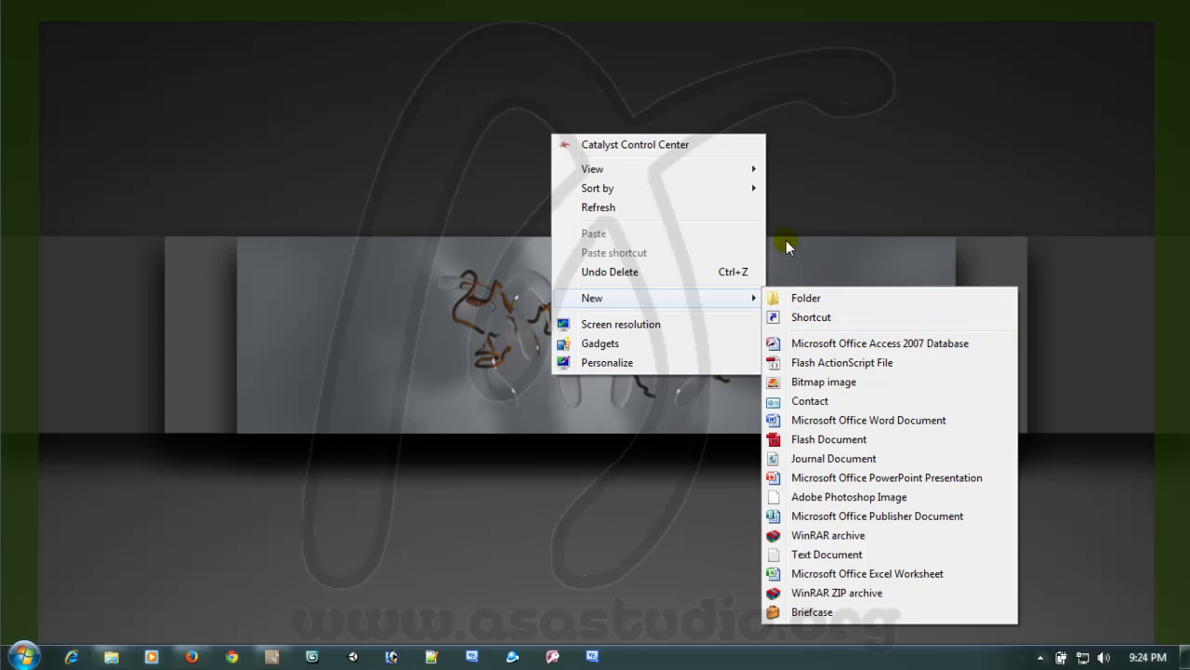
Step: Open the screen resolution settings and inspect the available display and orientation choices without changing them
click(602, 328)
drag(303, 144, 479, 82)
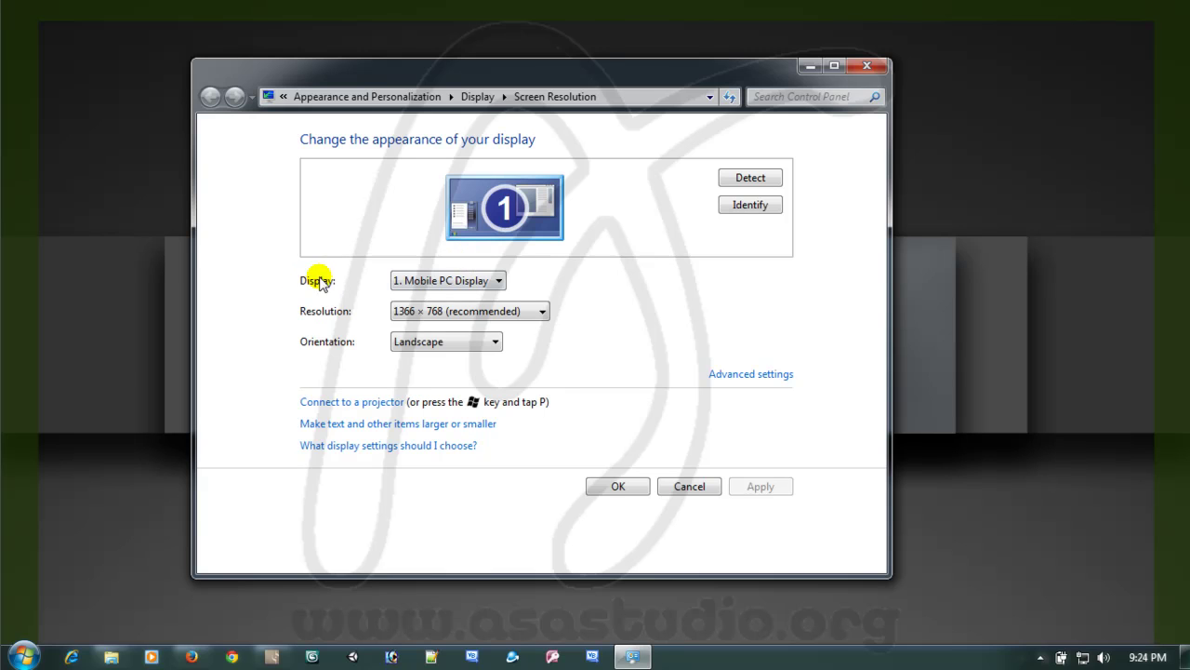
click(499, 282)
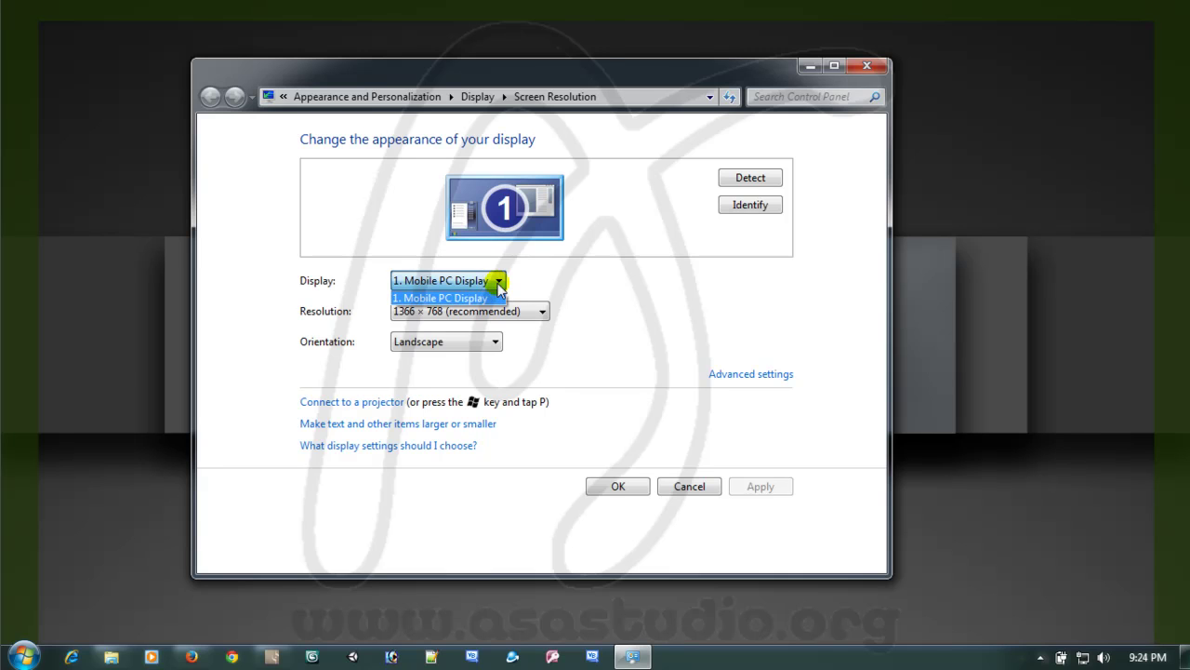
click(514, 288)
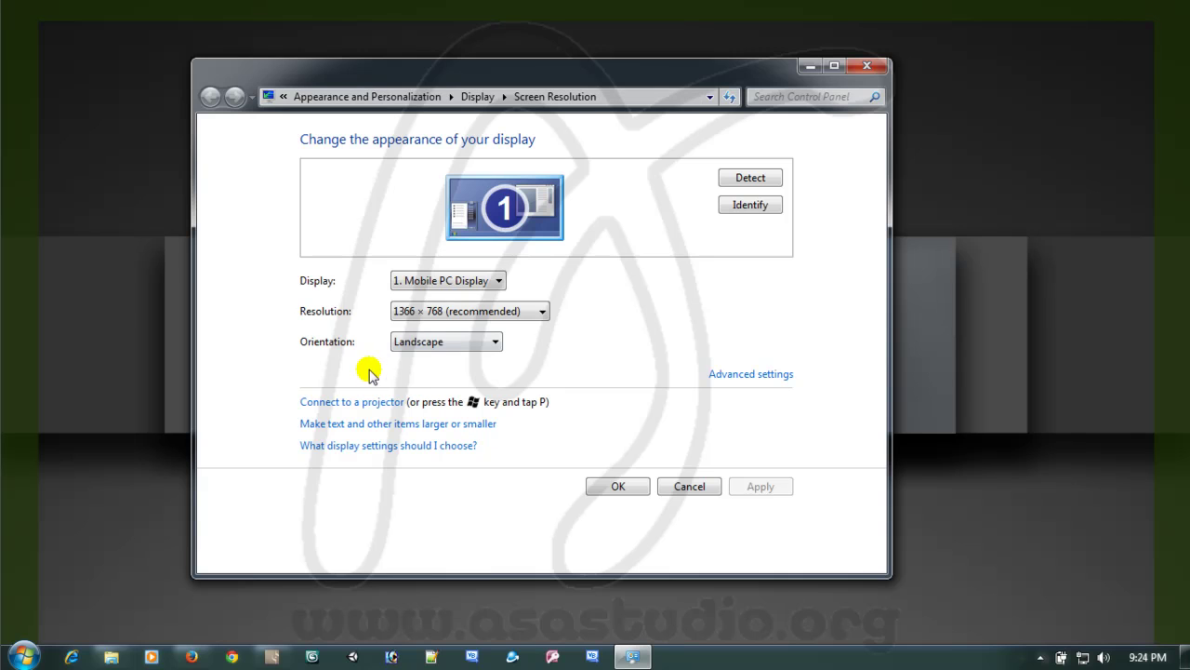
click(495, 342)
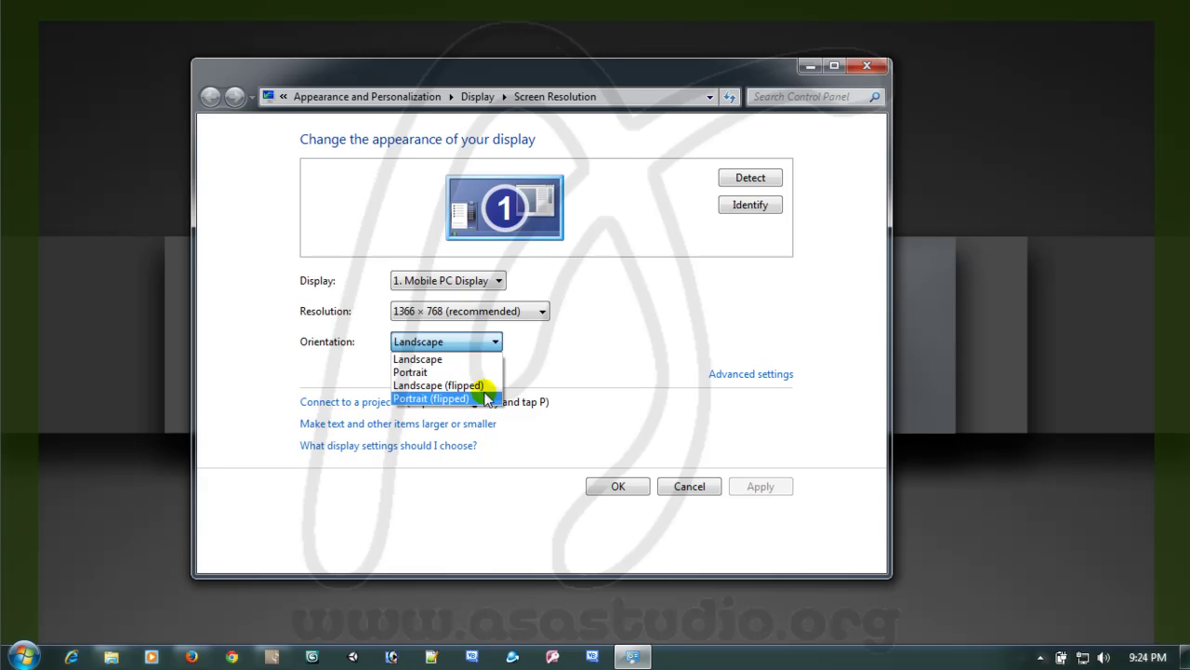
click(565, 354)
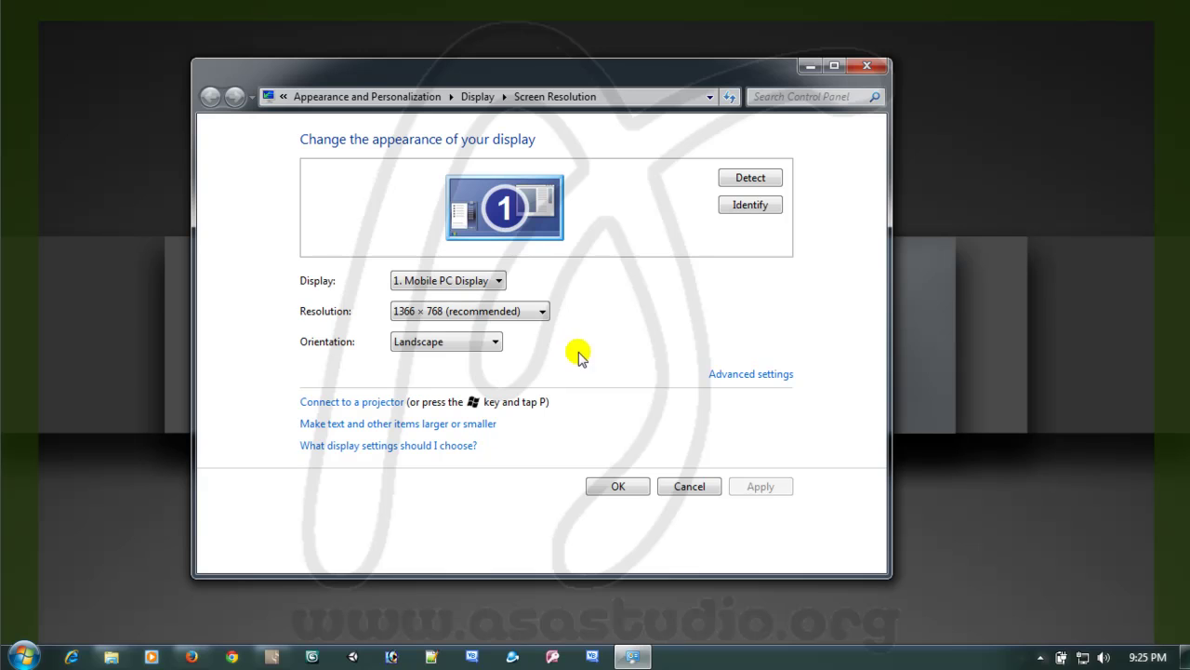
Step: Examine the advanced adapter, monitor, troubleshooting and color management settings, and leave the screen resolution settings without changes
click(742, 375)
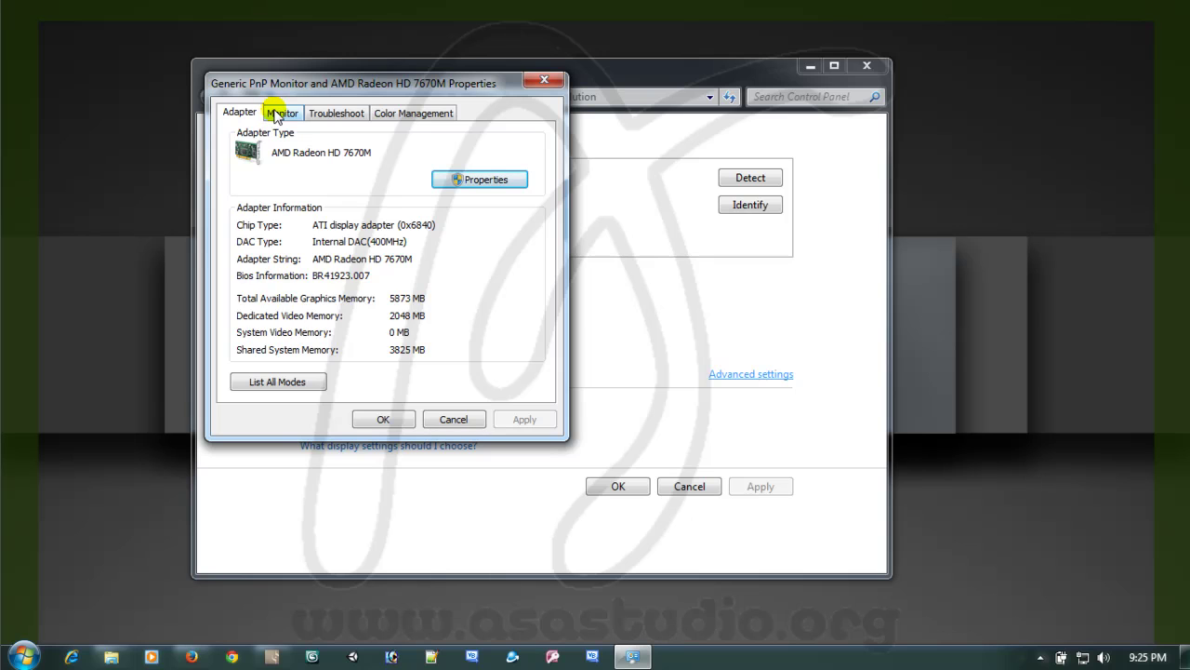
click(275, 116)
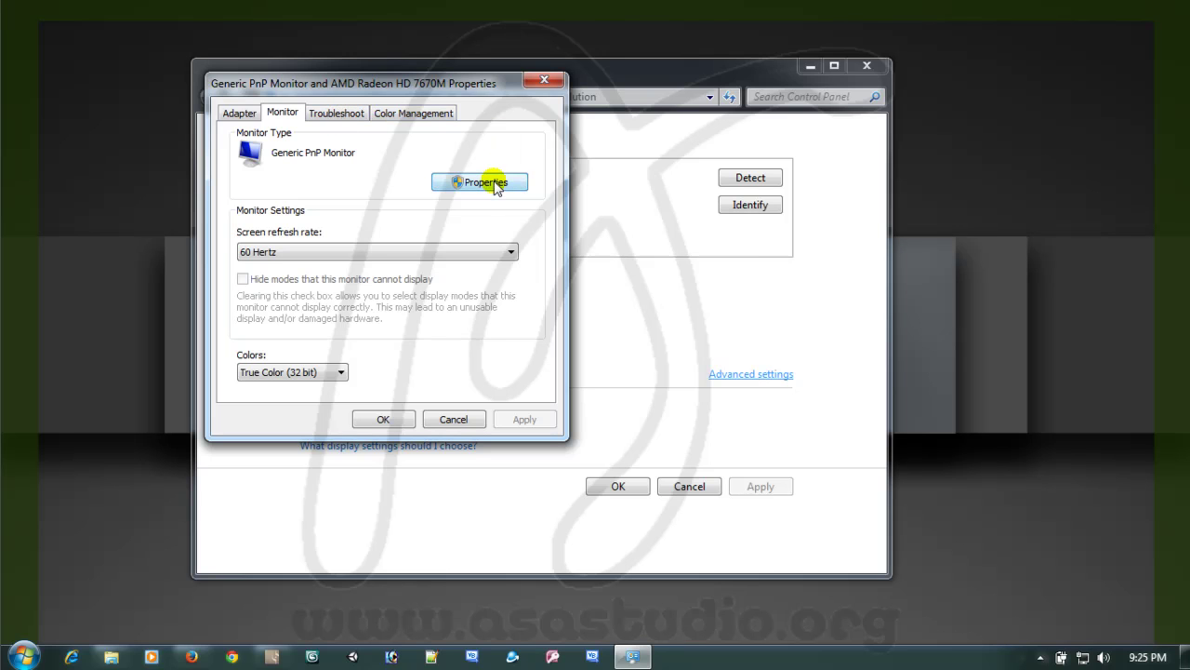
click(494, 183)
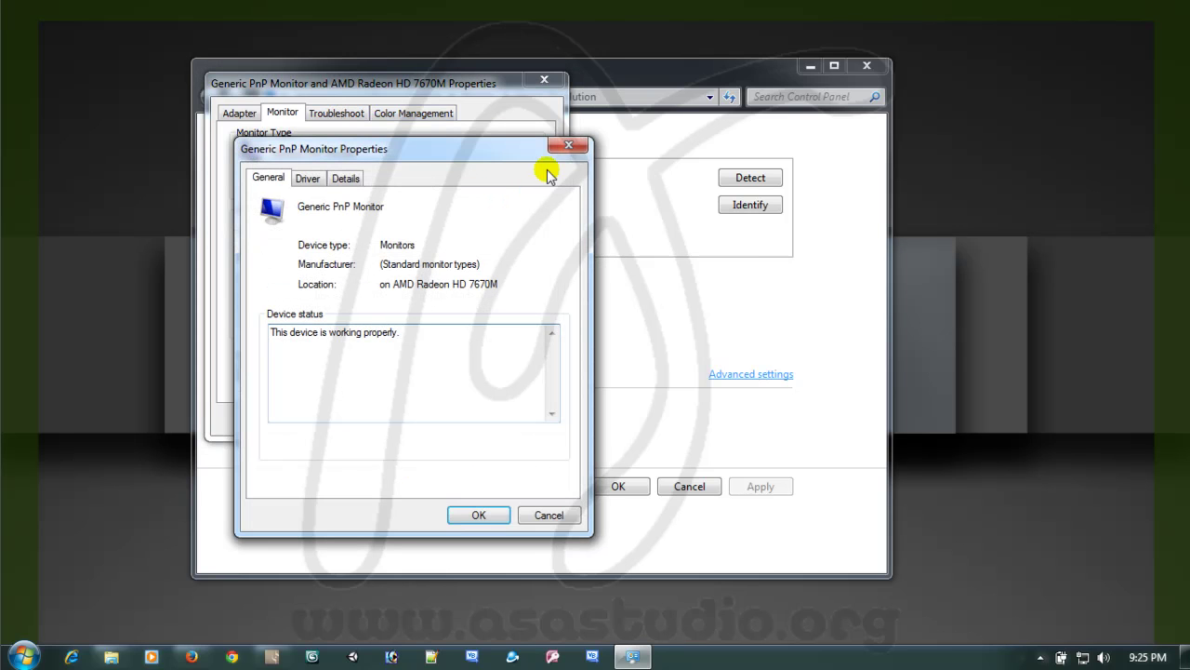
click(570, 147)
click(337, 112)
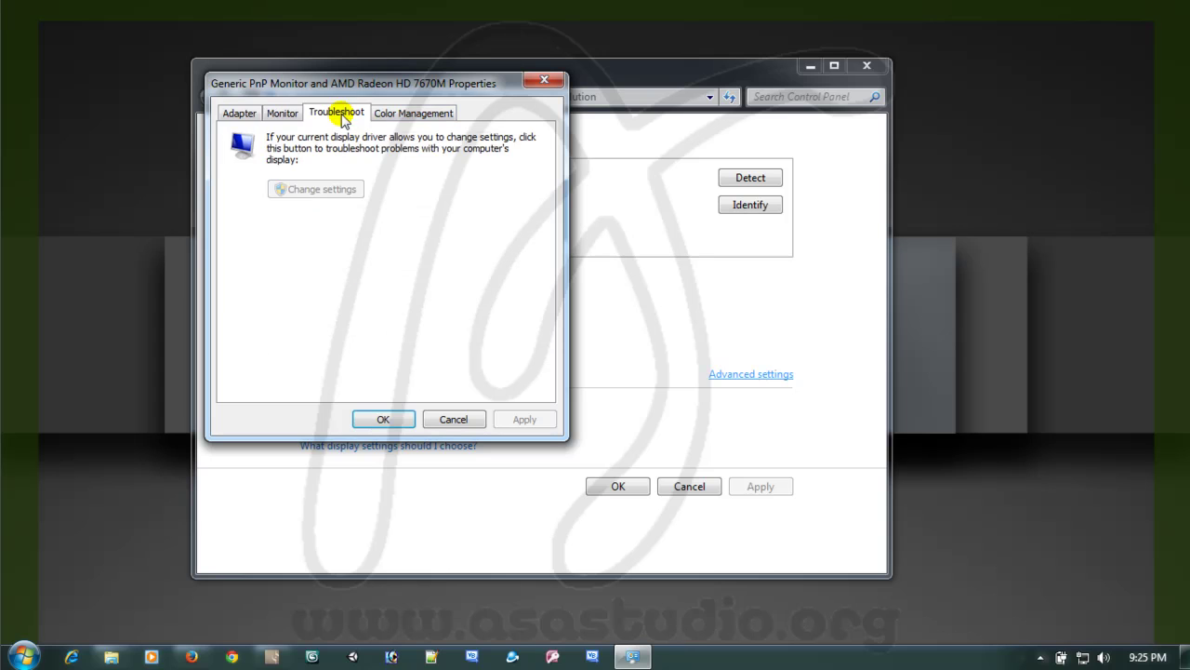
click(409, 115)
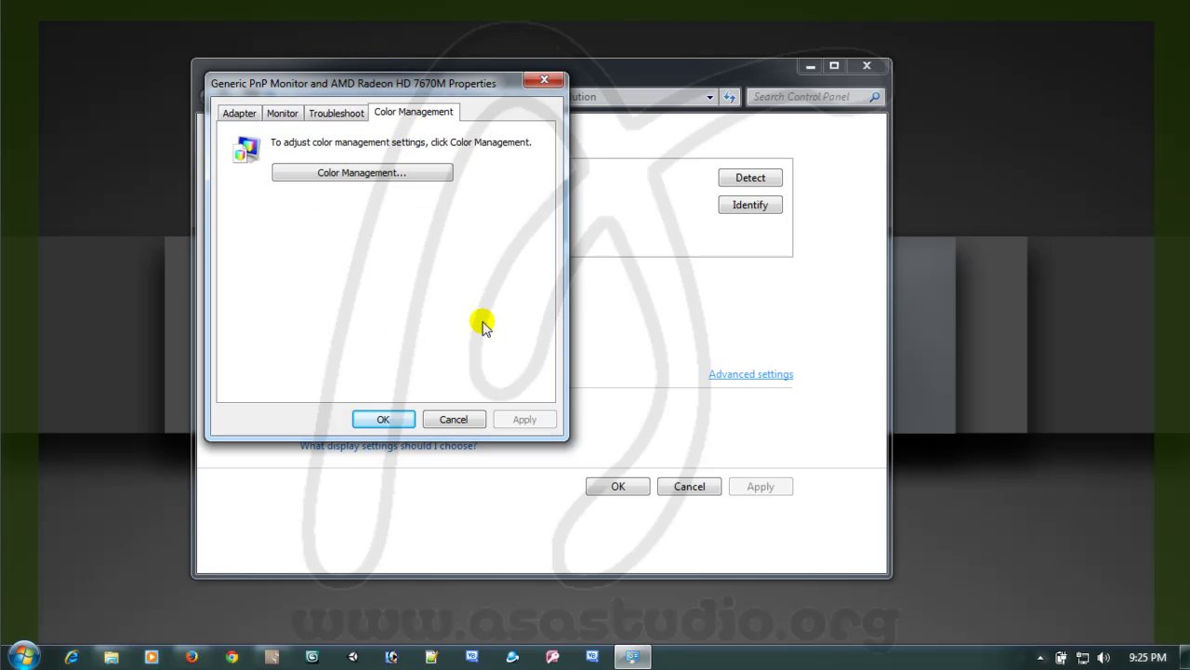
click(544, 83)
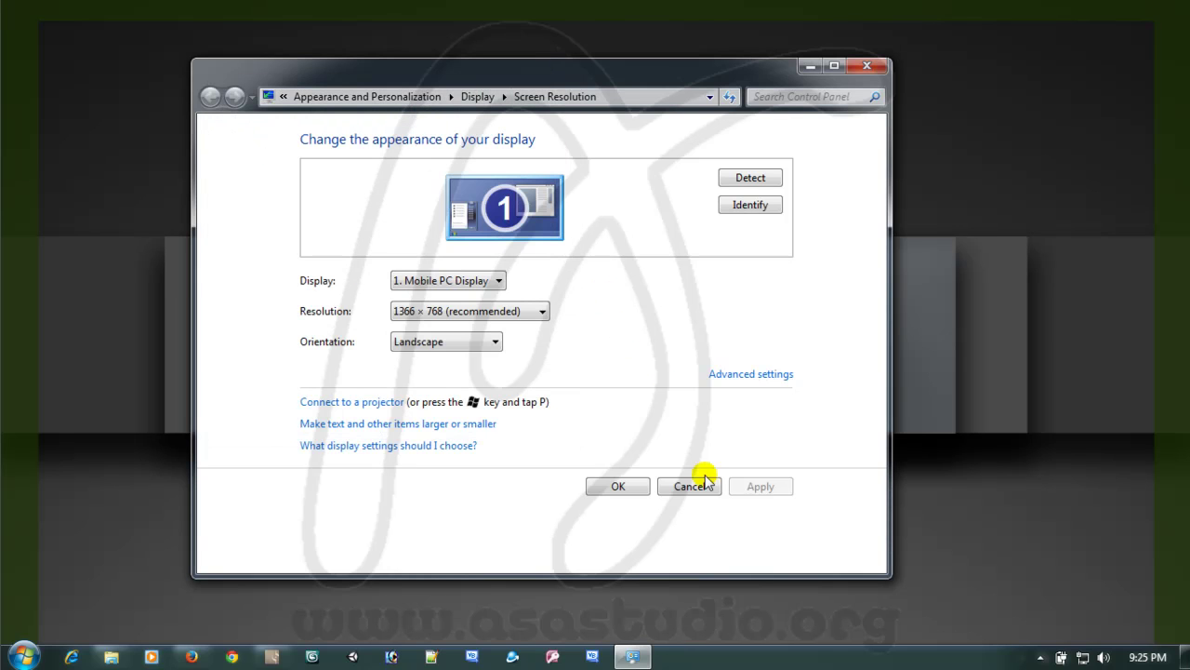
click(678, 484)
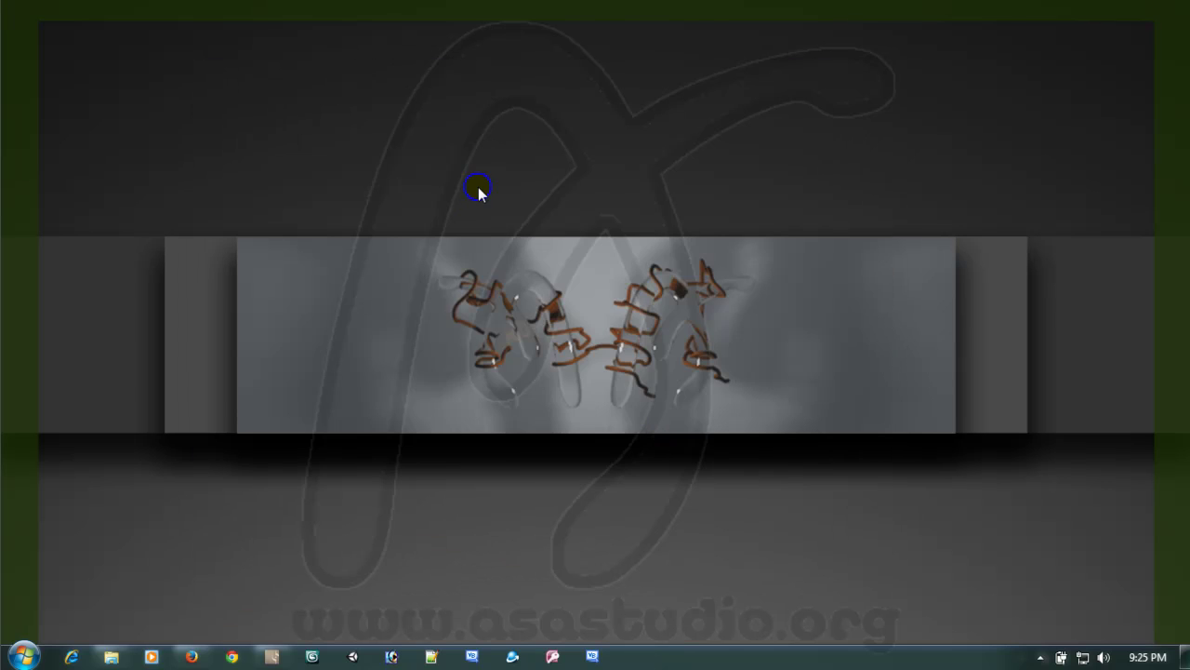
Step: Open the desktop gadgets gallery, show the details of the Calendar gadget, and close the gallery without adding any gadget
right_click(478, 187)
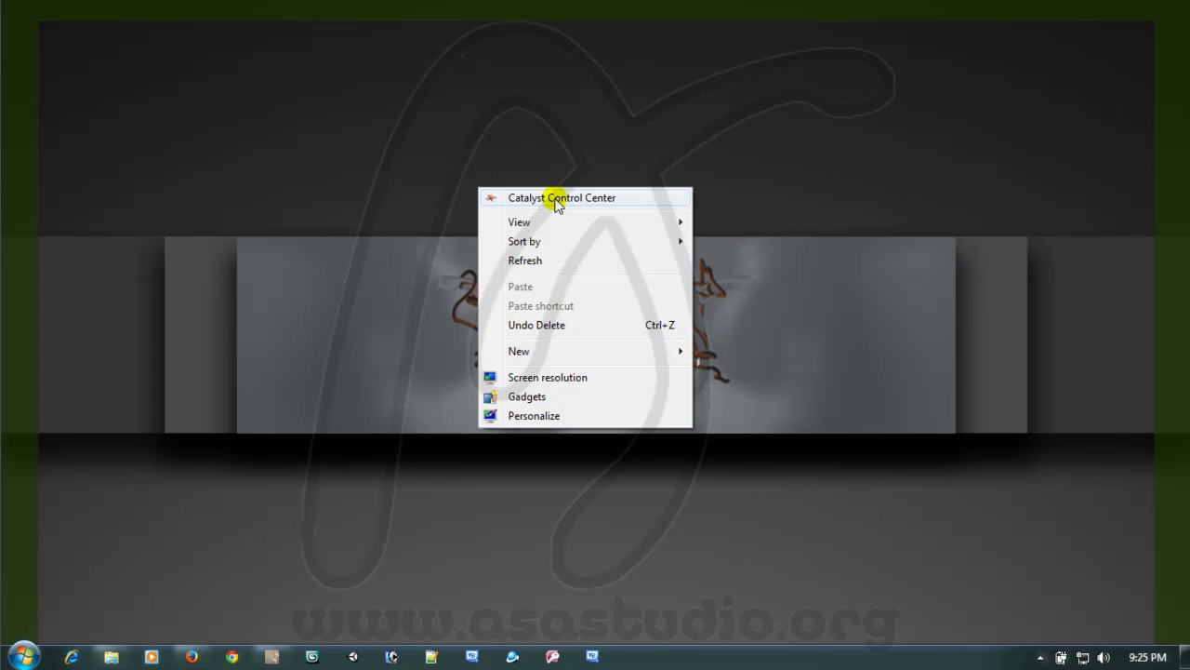
click(550, 398)
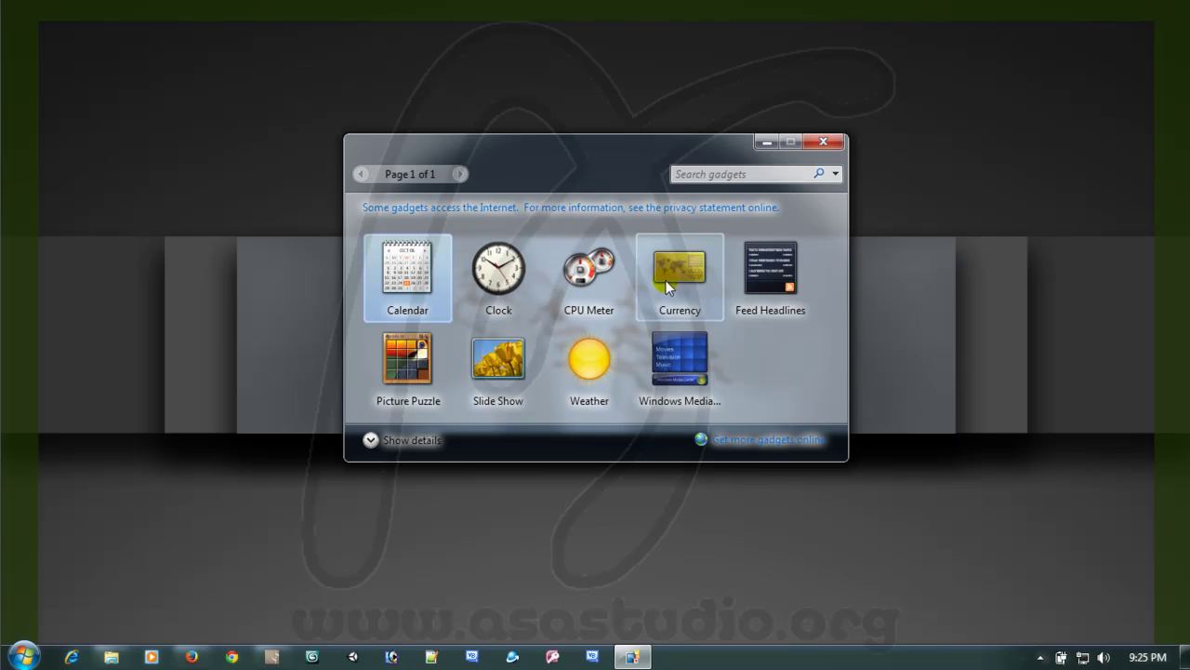
click(372, 439)
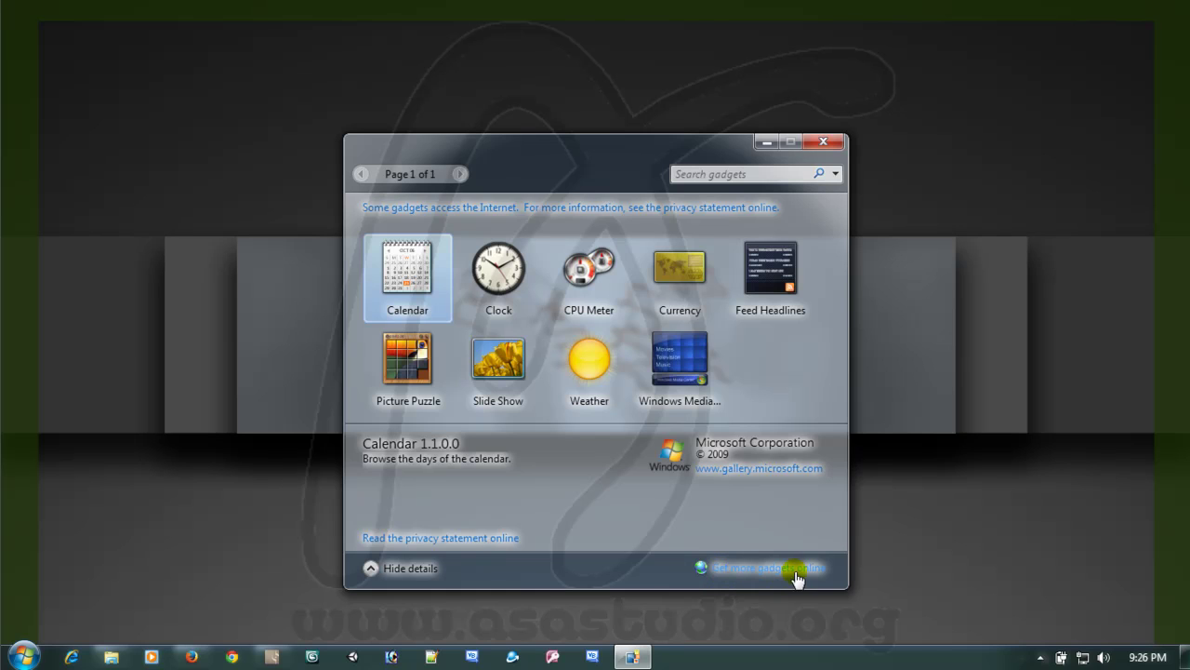
click(826, 142)
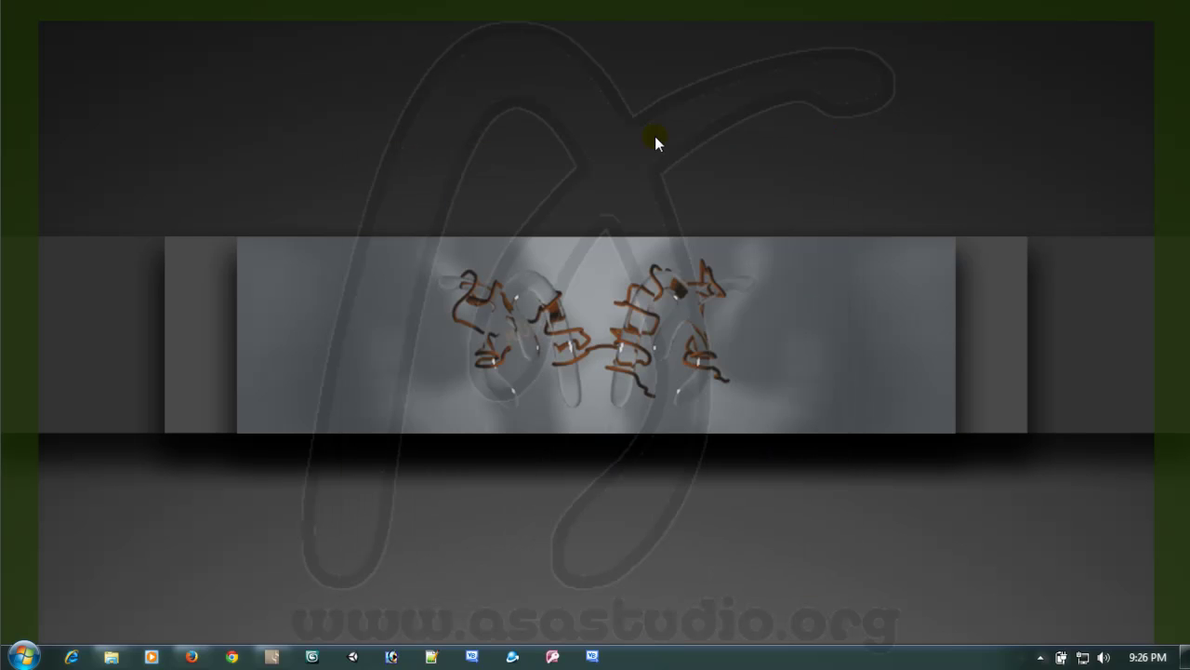
Step: Open the desktop's Personalization settings, minimize and restore their window, and move it slightly closer to the middle of the desktop
right_click(574, 125)
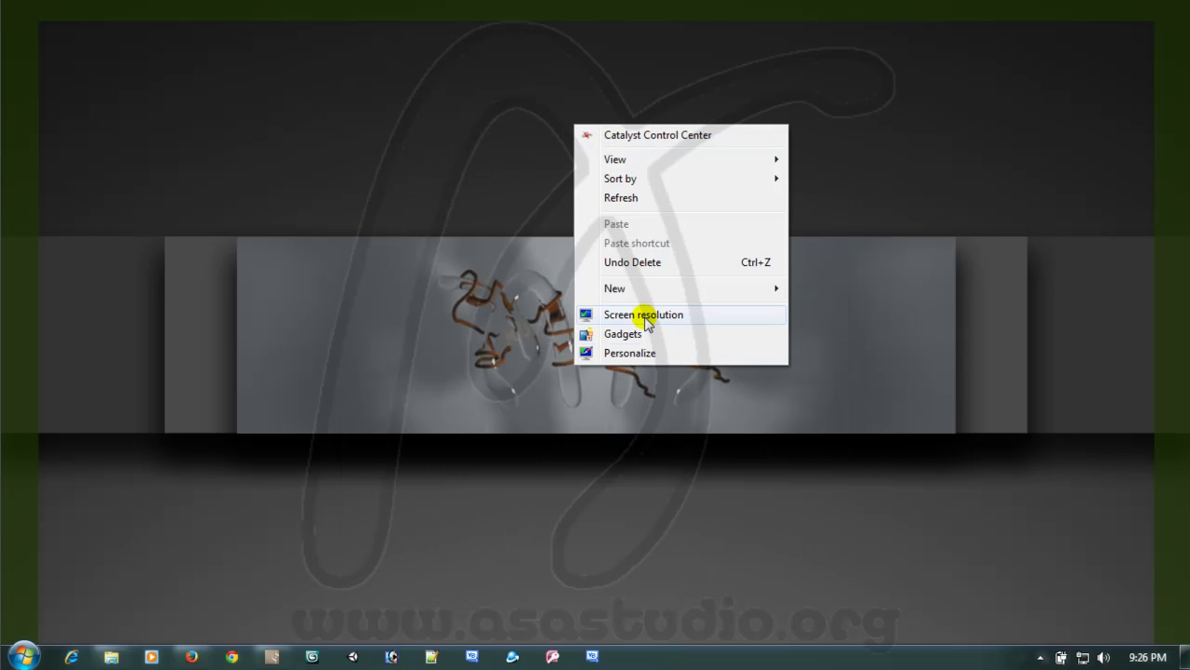
click(664, 352)
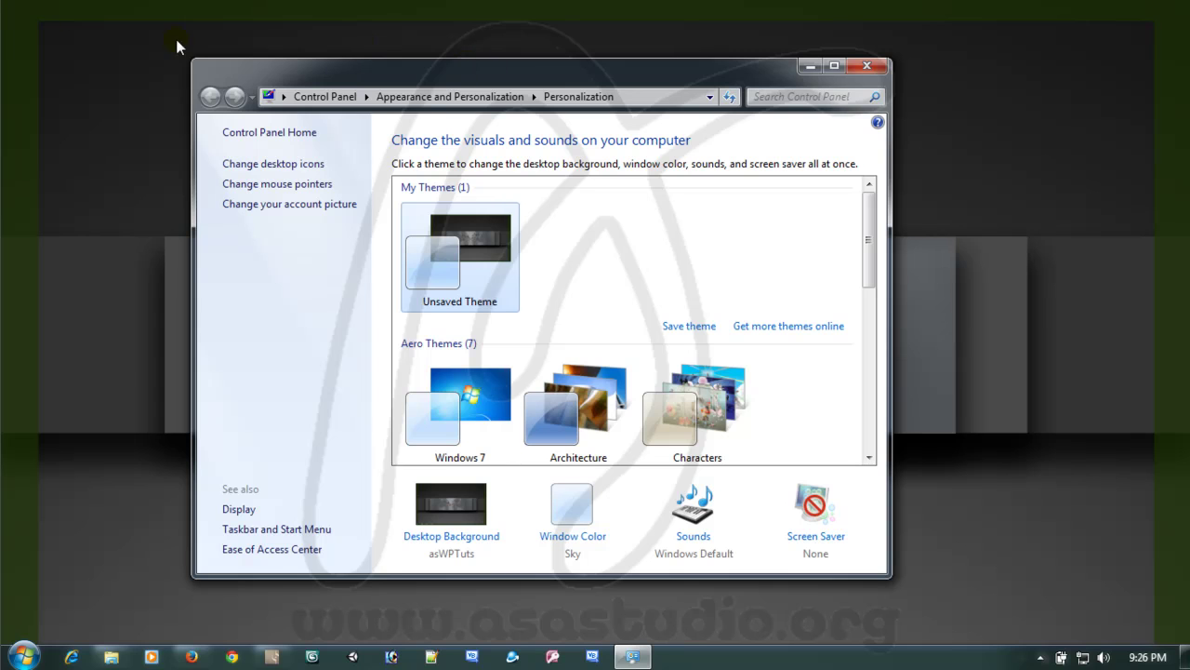
click(810, 66)
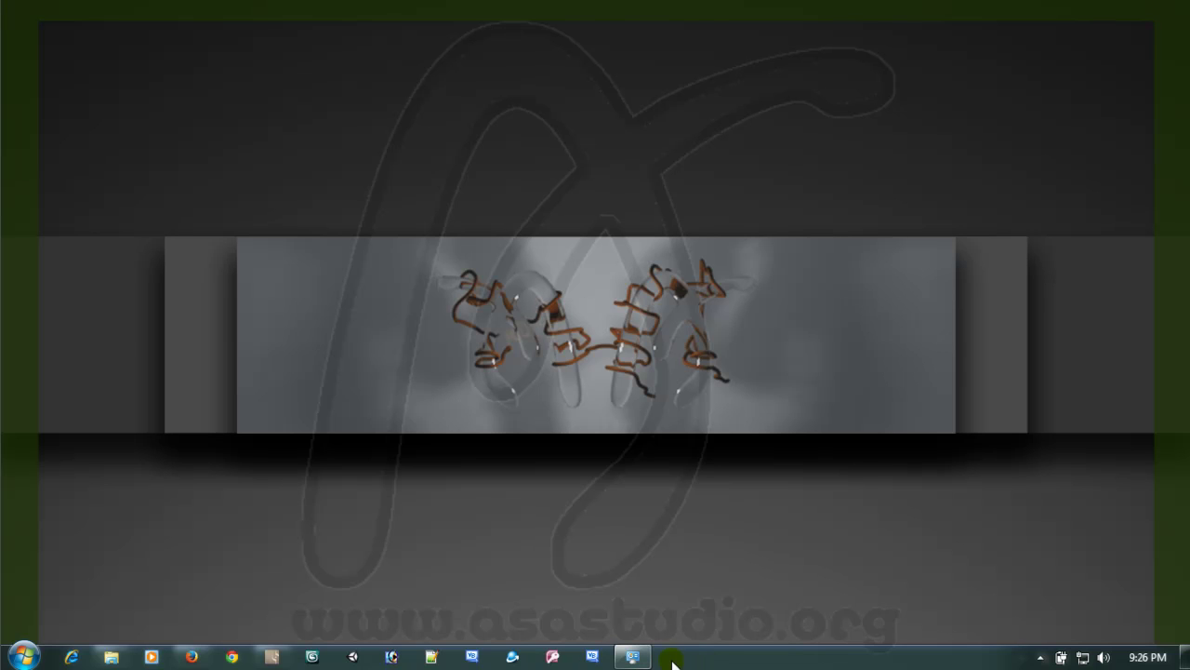
click(635, 656)
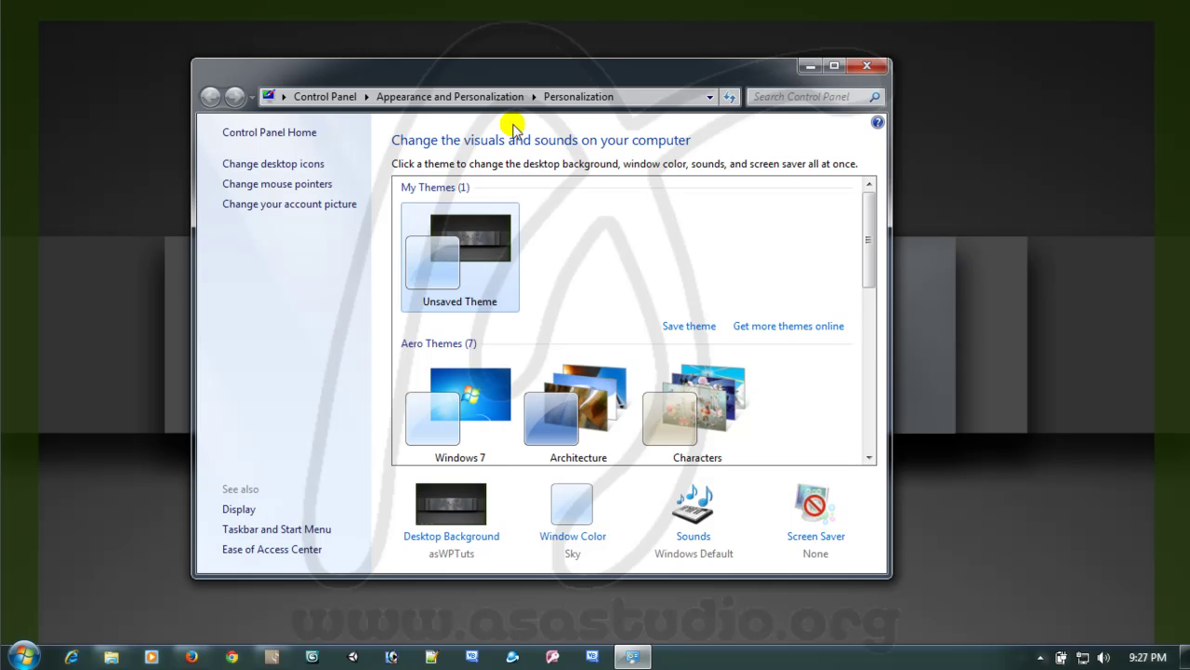
drag(515, 75, 574, 68)
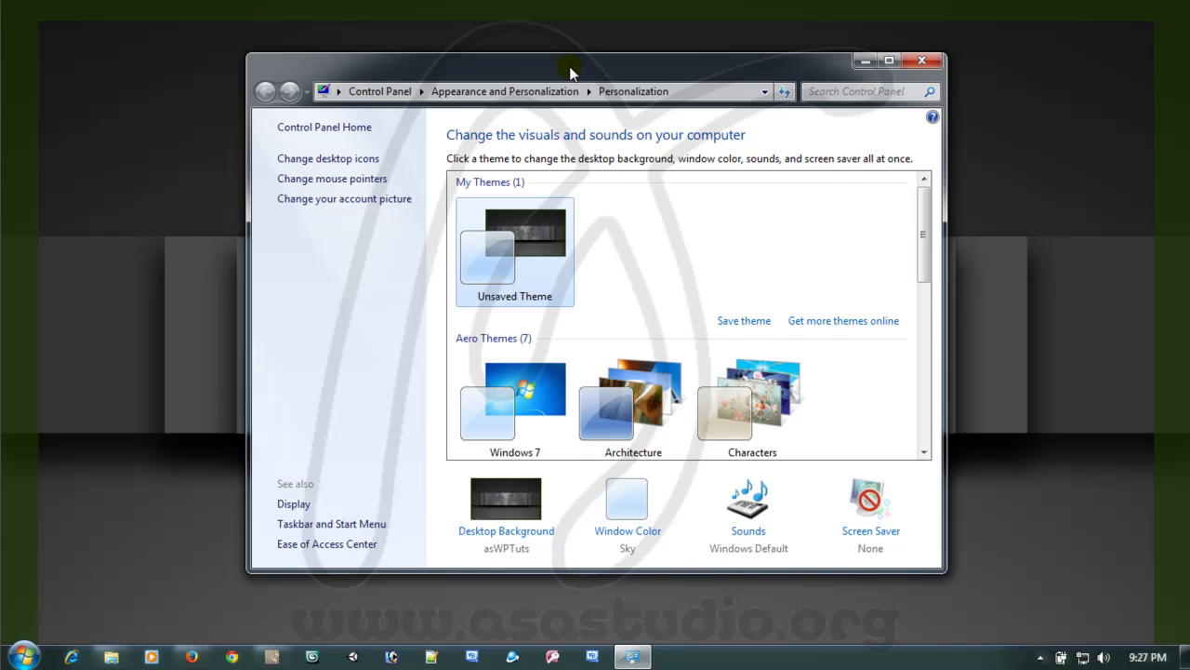